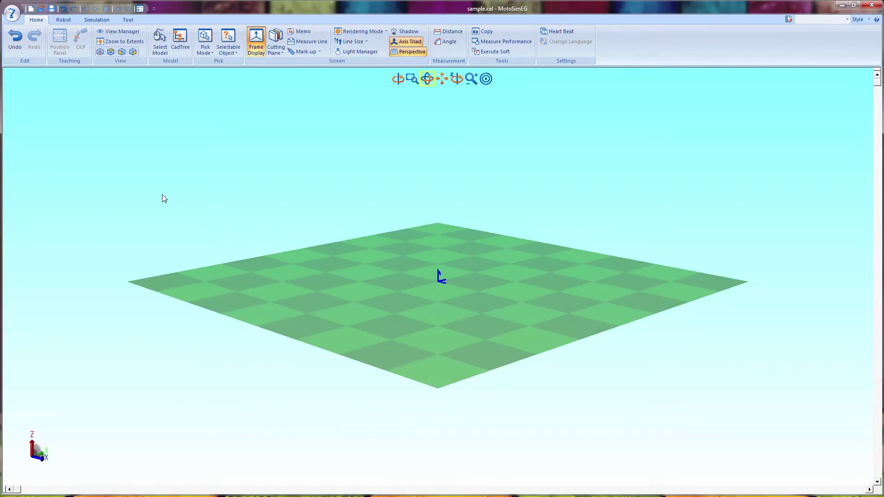
# Add the DX200 MH00024-A00 robot to the floor grid from its ALL.PRM file
pyautogui.click(66, 22)
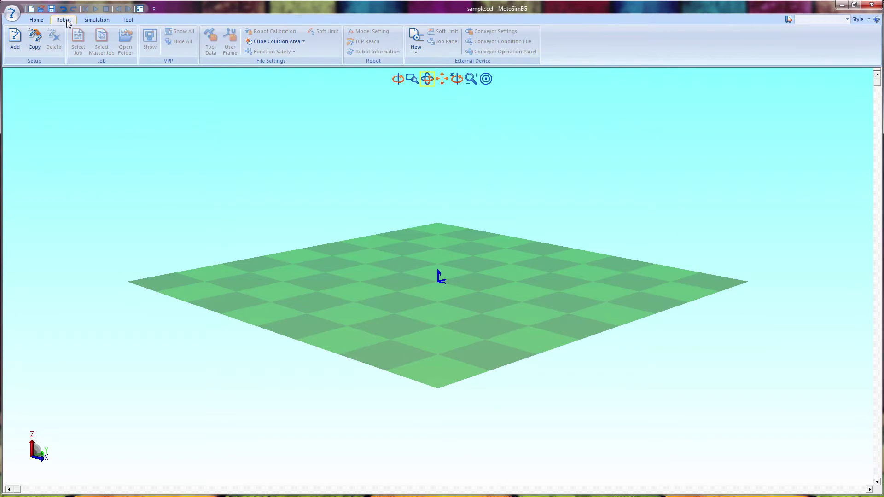
pyautogui.click(15, 40)
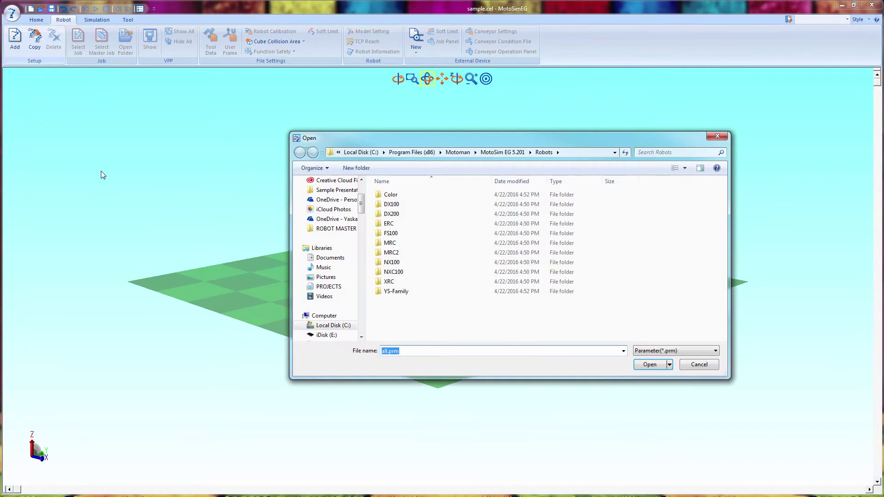
pyautogui.doubleClick(381, 214)
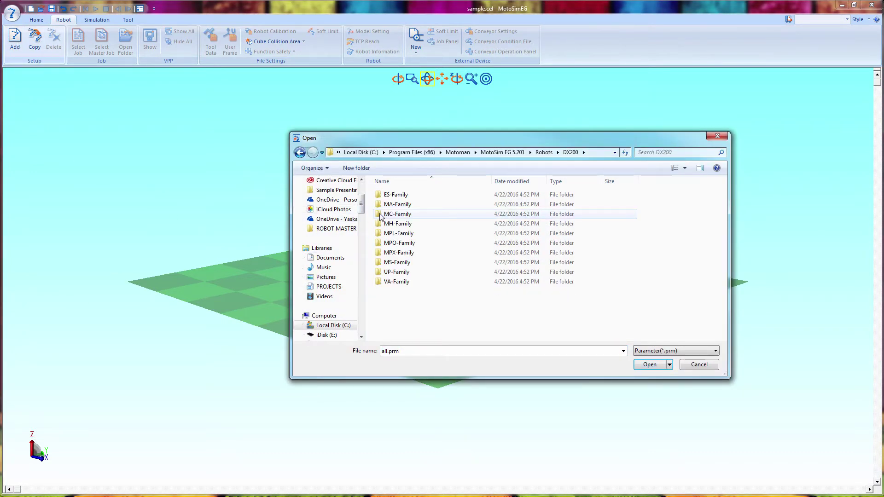
pyautogui.doubleClick(393, 224)
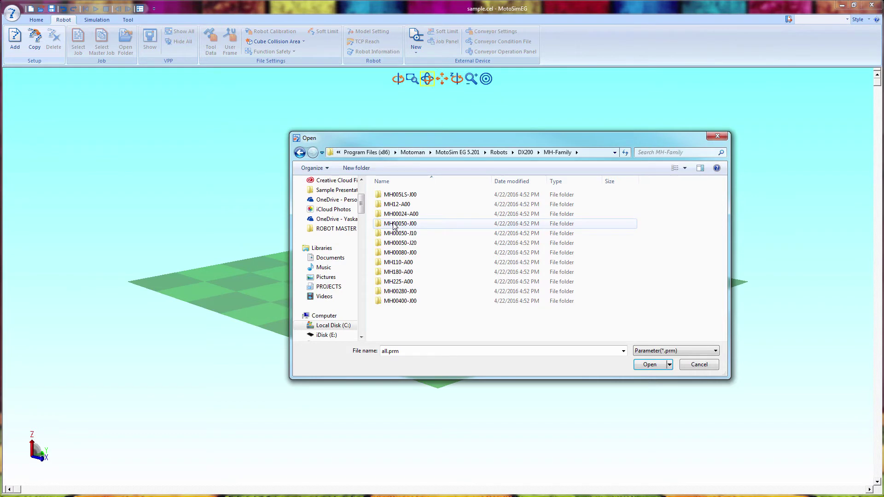
pyautogui.doubleClick(397, 214)
pyautogui.click(398, 197)
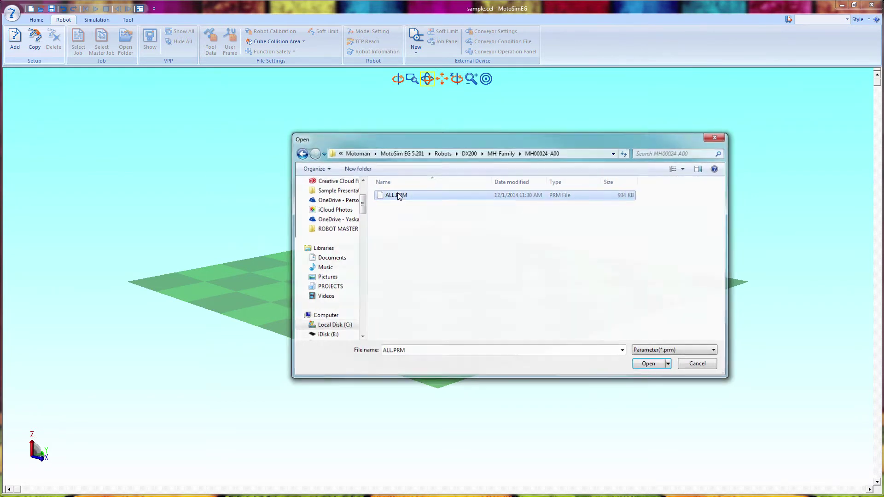
pyautogui.doubleClick(397, 195)
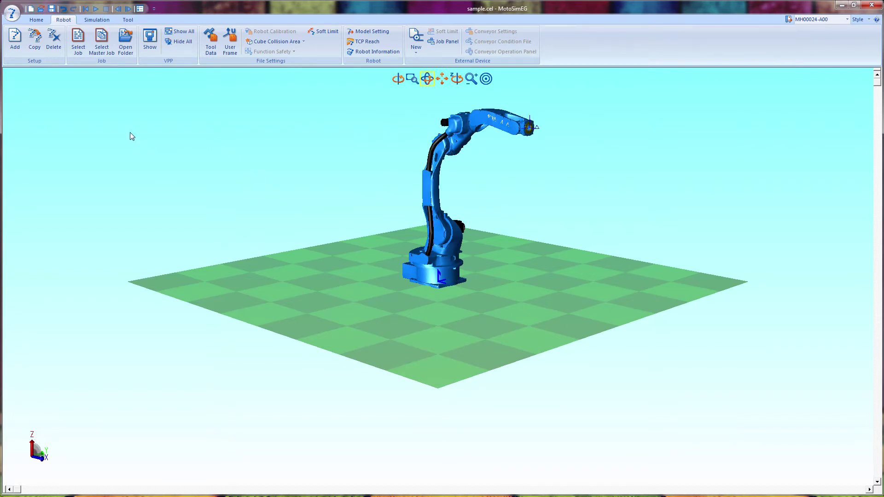
pyautogui.click(36, 20)
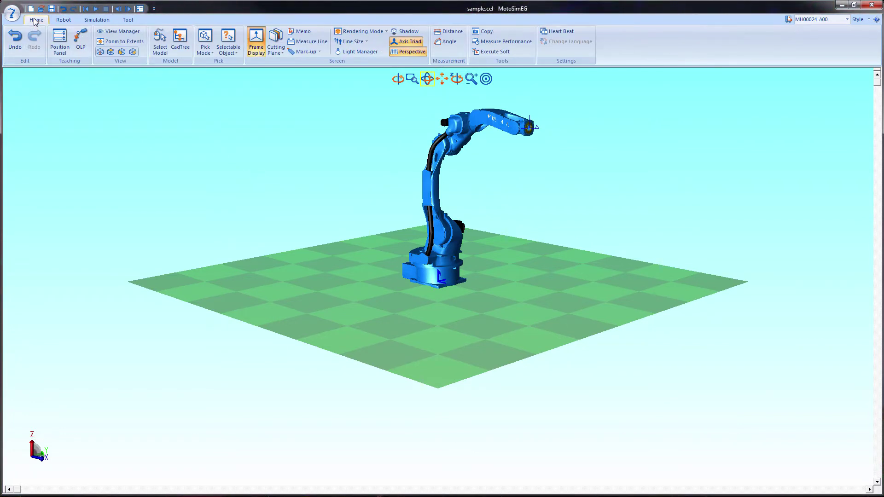
# Switch the position panel to the Joint frame and rotate the S axis to 10
pyautogui.click(60, 44)
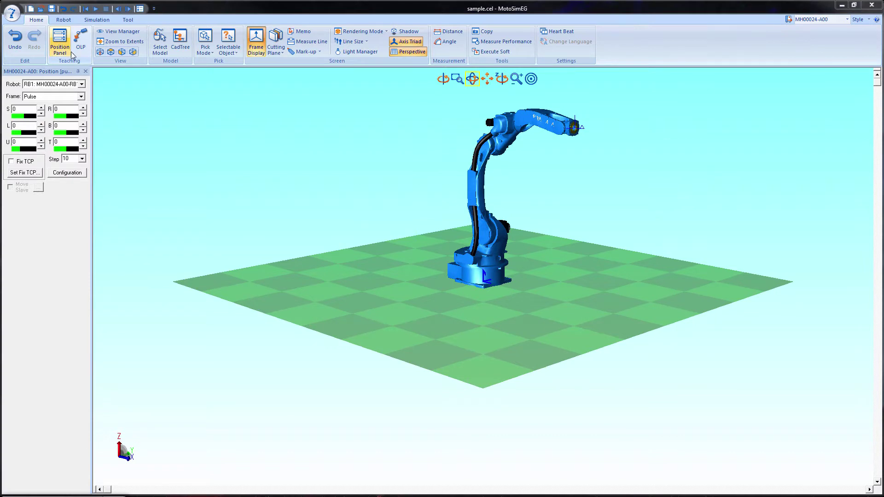
pyautogui.click(69, 97)
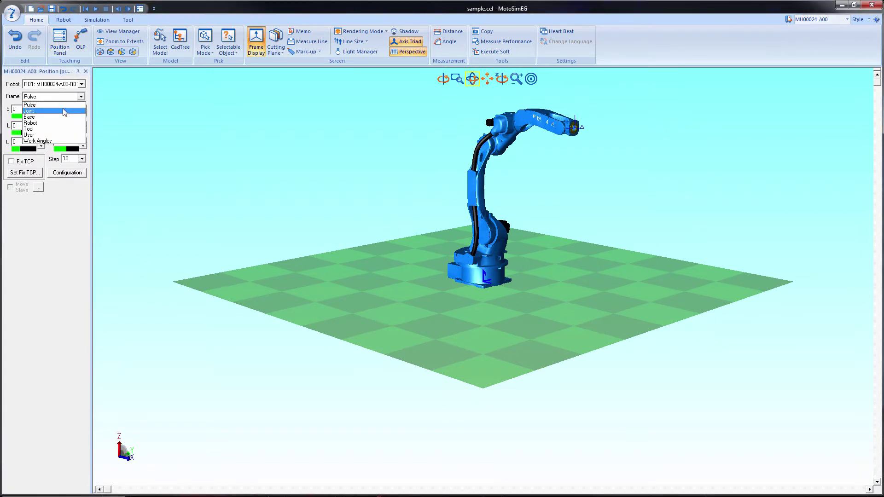
pyautogui.click(64, 111)
pyautogui.click(40, 113)
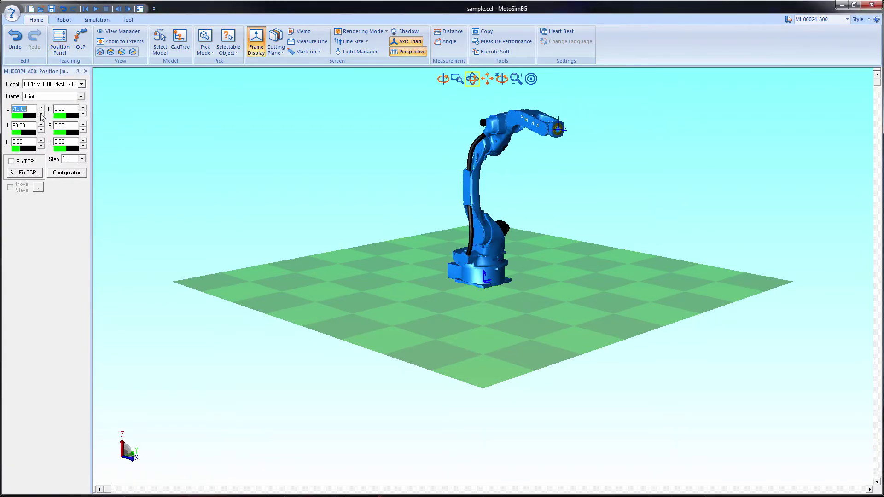
pyautogui.click(42, 111)
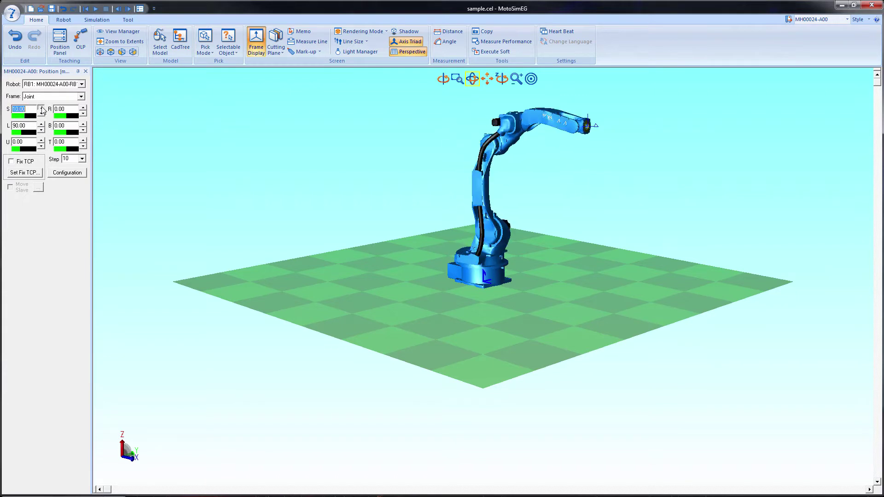
# Jog the L axis to 80 and bring the U-axis upper arm back to horizontal
pyautogui.click(41, 126)
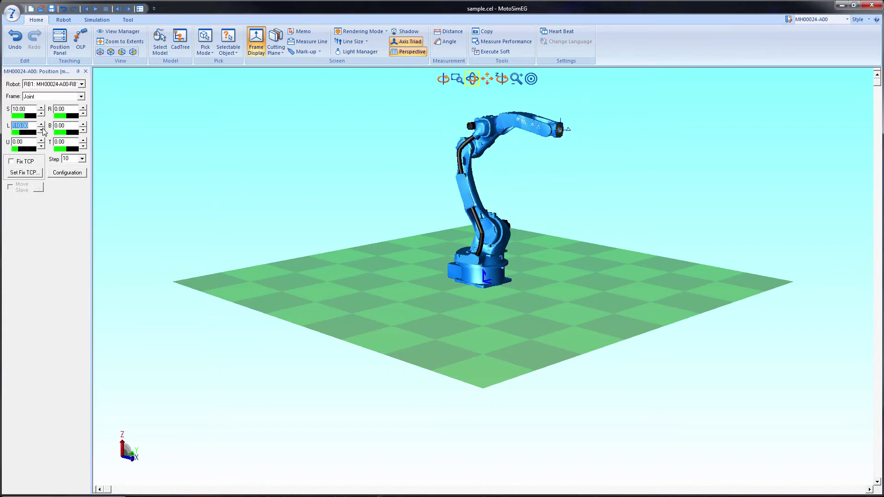
pyautogui.click(42, 129)
pyautogui.click(41, 143)
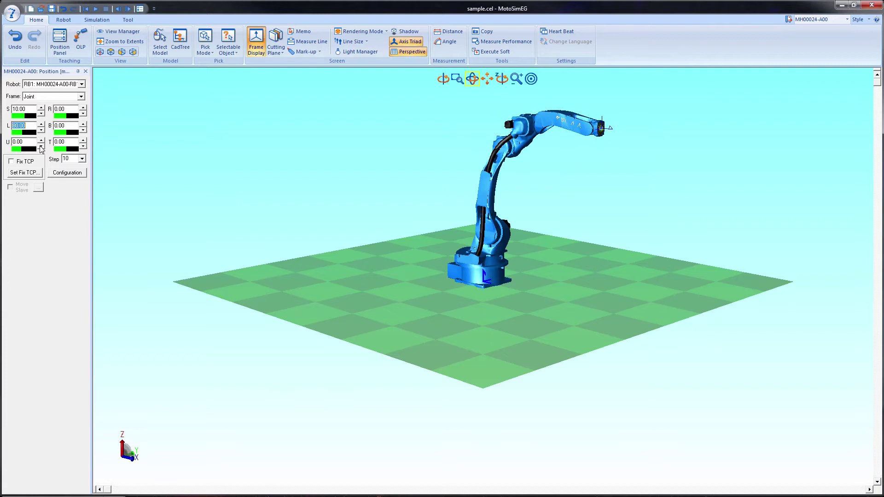
pyautogui.click(41, 144)
pyautogui.click(40, 140)
pyautogui.click(41, 140)
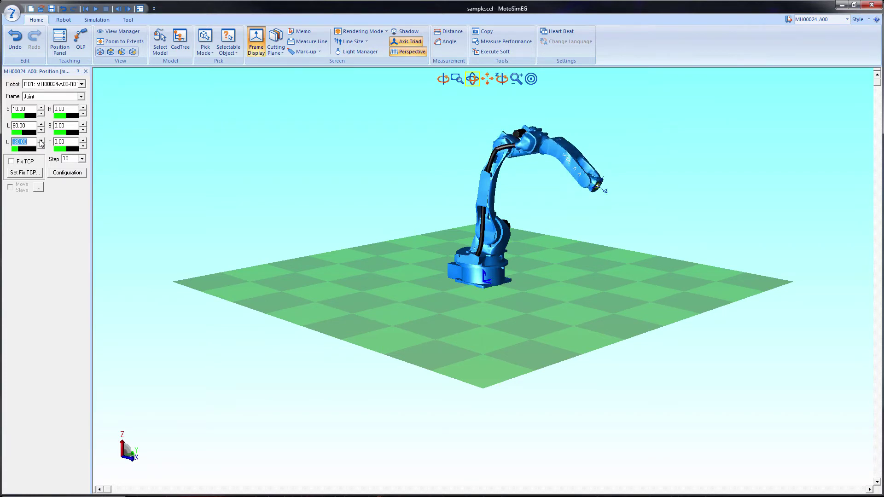
# Set the wrist joints to R -20, B -60 and T 29.99
pyautogui.click(82, 112)
pyautogui.click(81, 113)
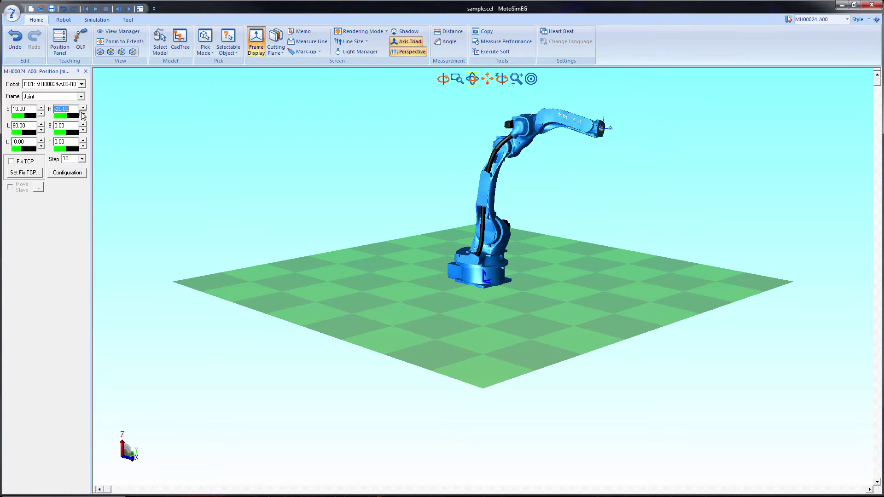
pyautogui.click(83, 129)
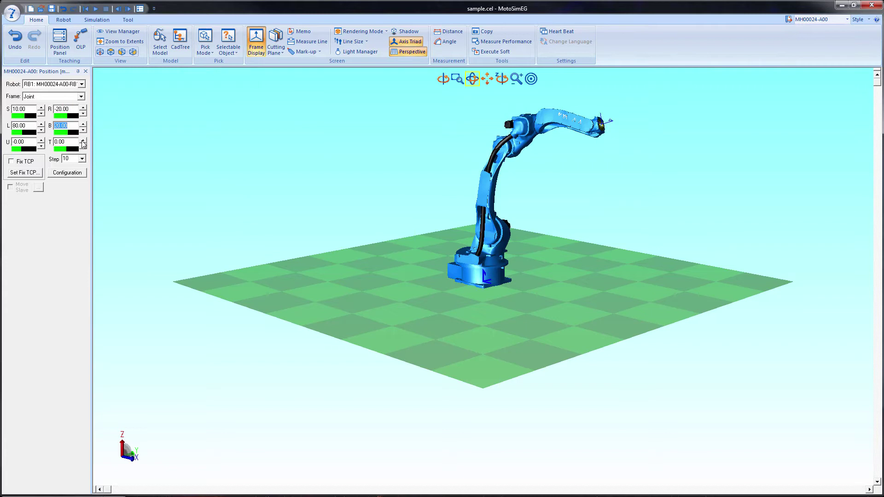
pyautogui.click(83, 140)
pyautogui.click(83, 139)
pyautogui.click(83, 129)
pyautogui.click(83, 130)
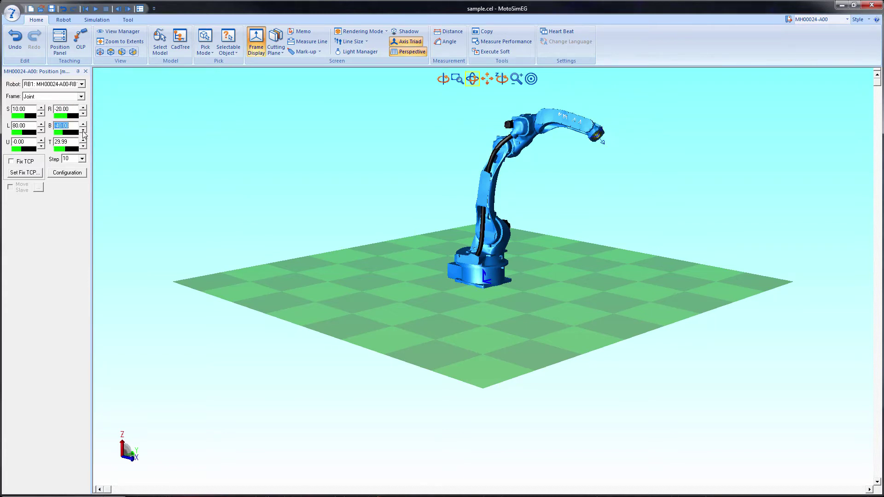
# With Z-axis movement and reverse face direction enabled, move the tool tip to three picked floor points
pyautogui.click(80, 43)
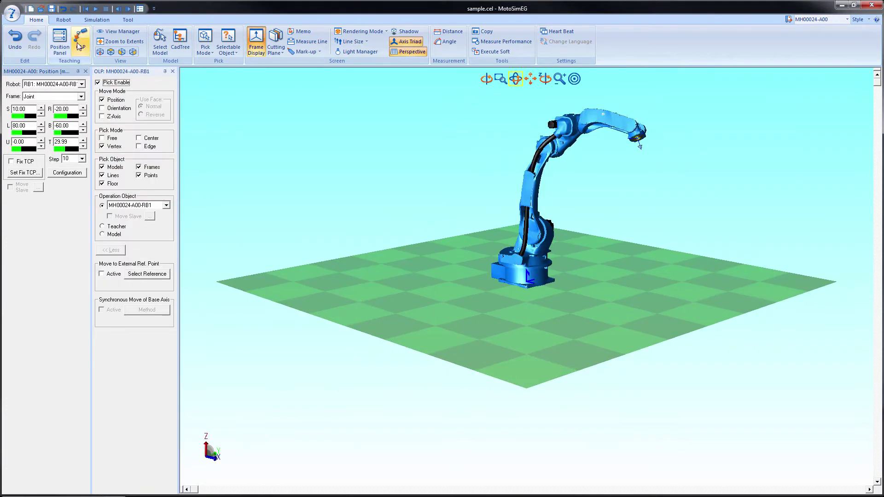
pyautogui.click(105, 116)
pyautogui.click(151, 116)
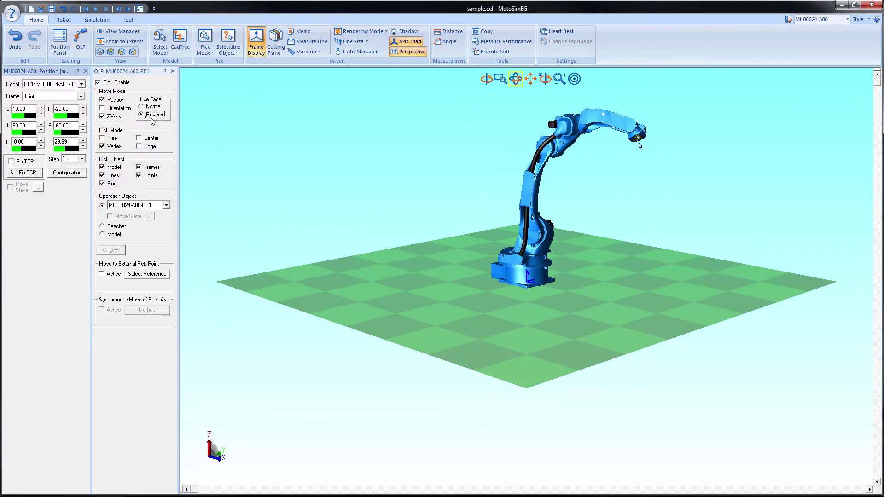
pyautogui.click(602, 282)
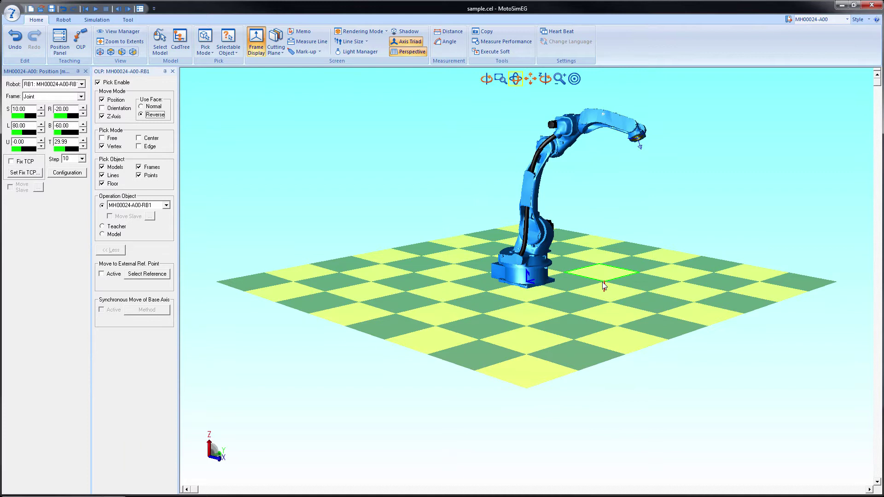
pyautogui.click(567, 293)
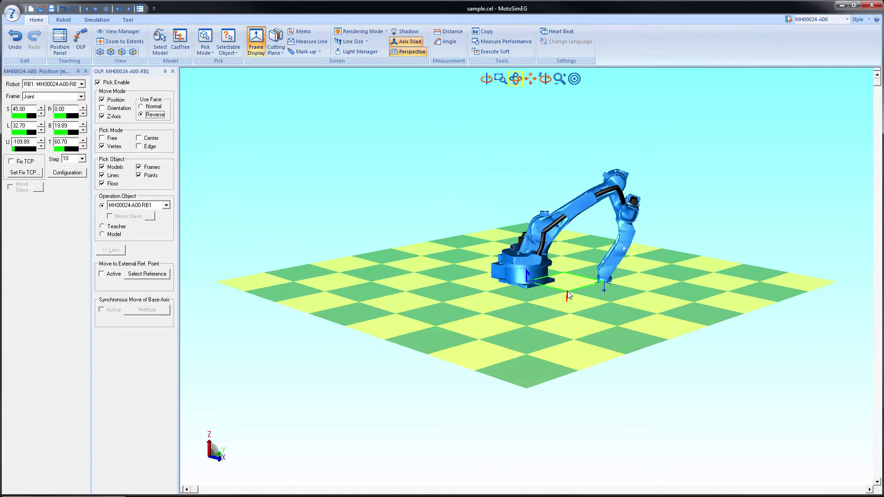
pyautogui.click(610, 305)
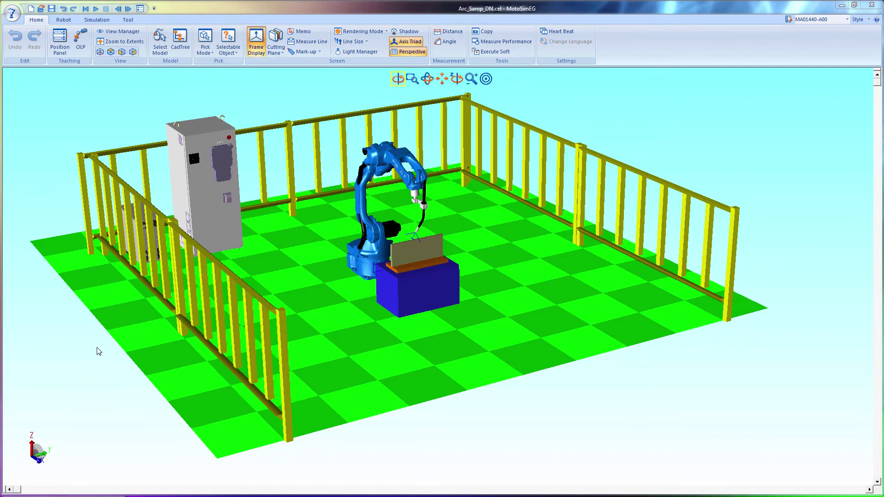
# Rotate the cell view and assign DEFAULT.JBI as the MA01440 robot's job
pyautogui.moveTo(98, 351); pyautogui.dragTo(172, 352)
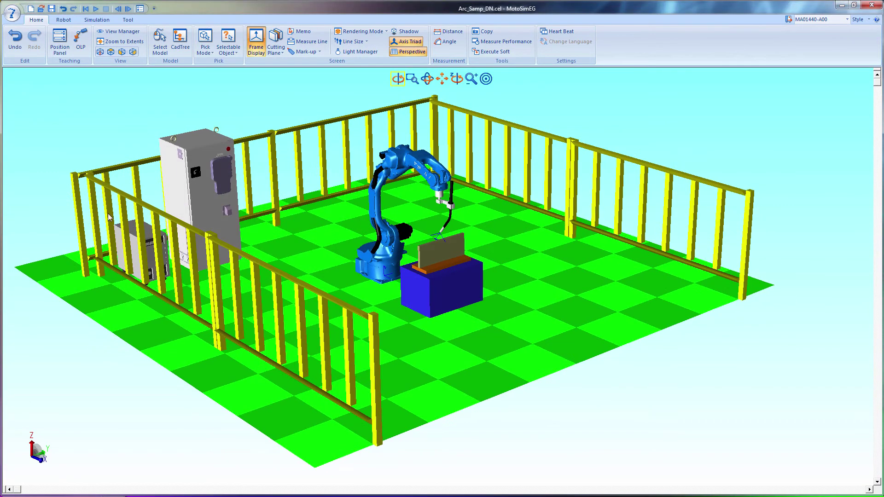
pyautogui.click(63, 19)
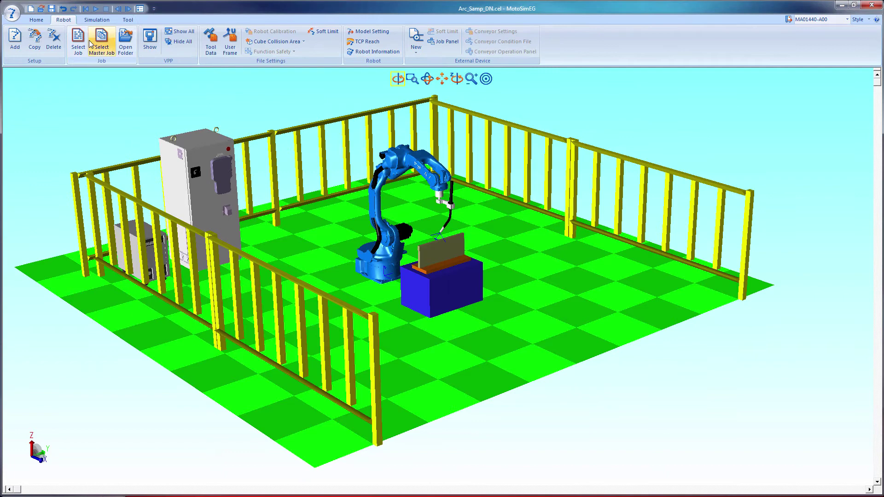
pyautogui.click(86, 41)
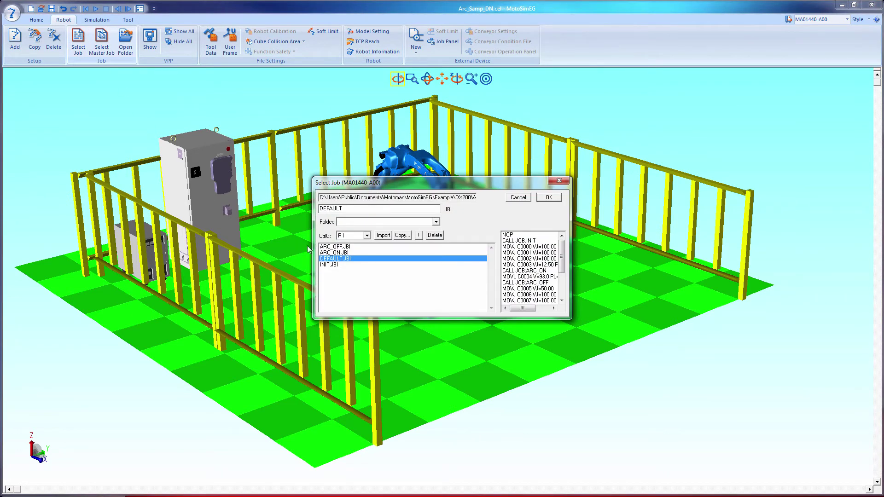
pyautogui.click(547, 199)
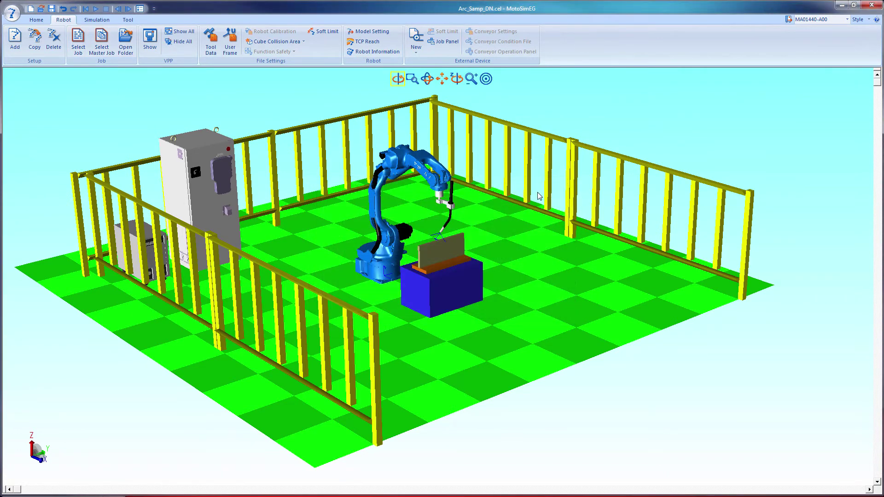
pyautogui.click(95, 20)
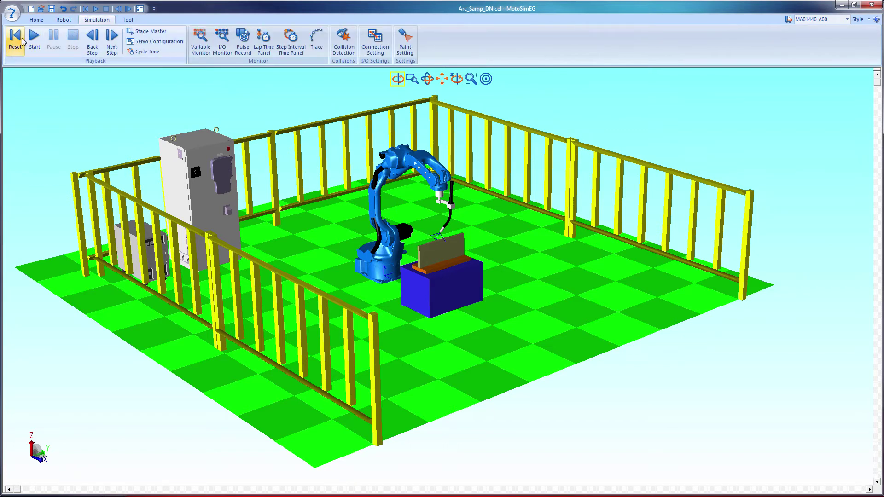
# Run the DEFAULT welding simulation, which reports 5.074 s play time and 4.788 s move time
pyautogui.click(33, 41)
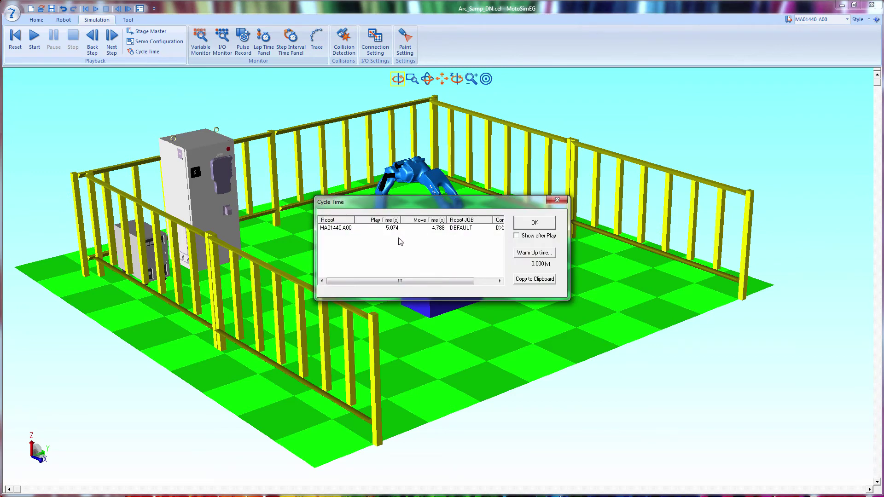
# Dismiss the Cycle Time results, open and close Paint Setting, then return to the Robot tab
pyautogui.click(532, 227)
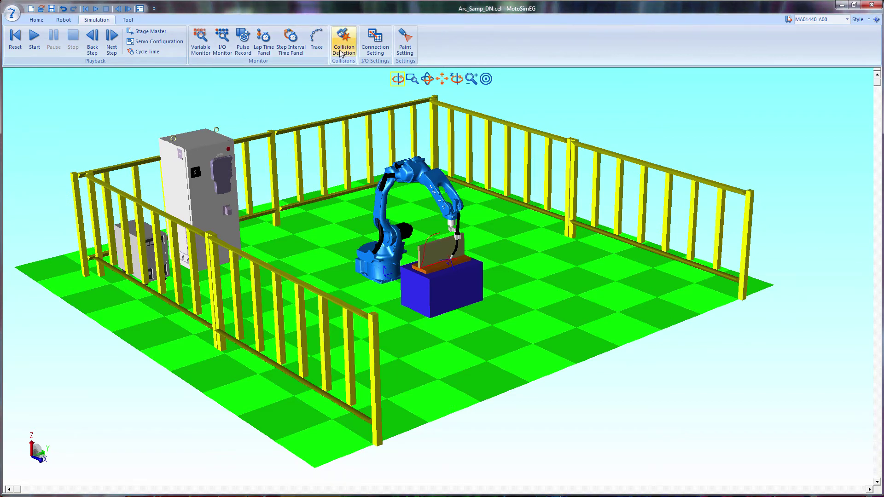
pyautogui.click(401, 47)
pyautogui.click(400, 49)
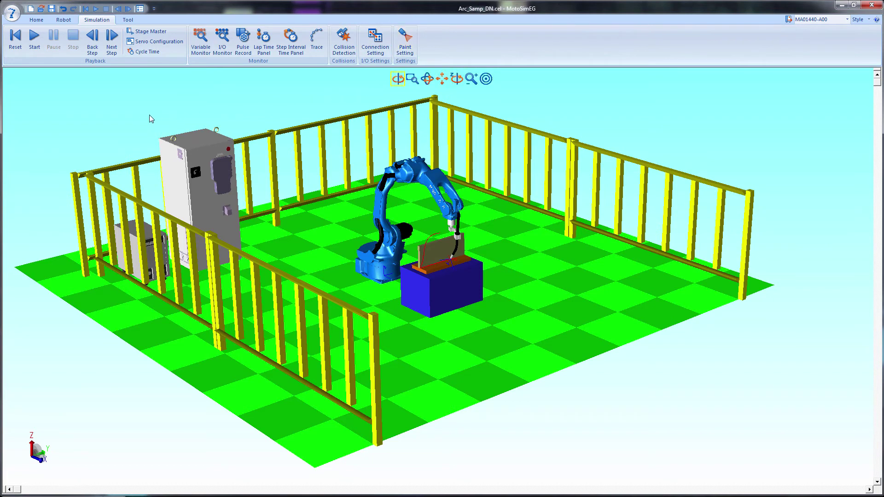
pyautogui.click(130, 21)
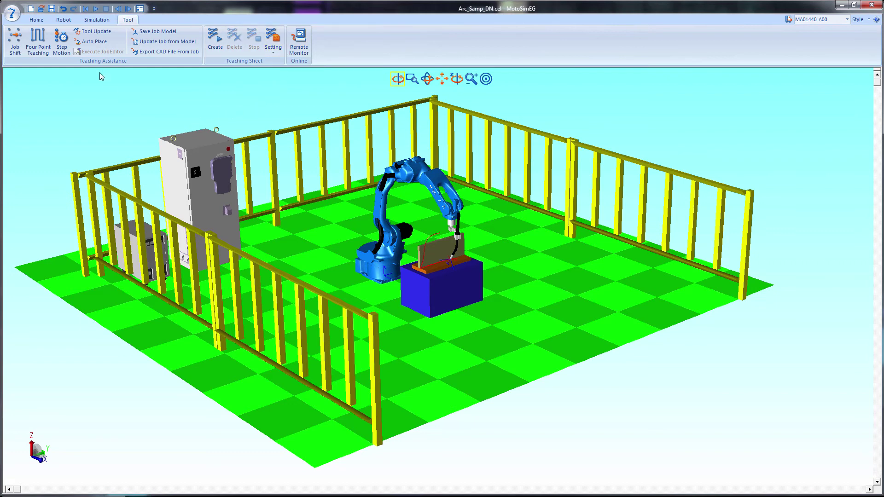
pyautogui.click(64, 20)
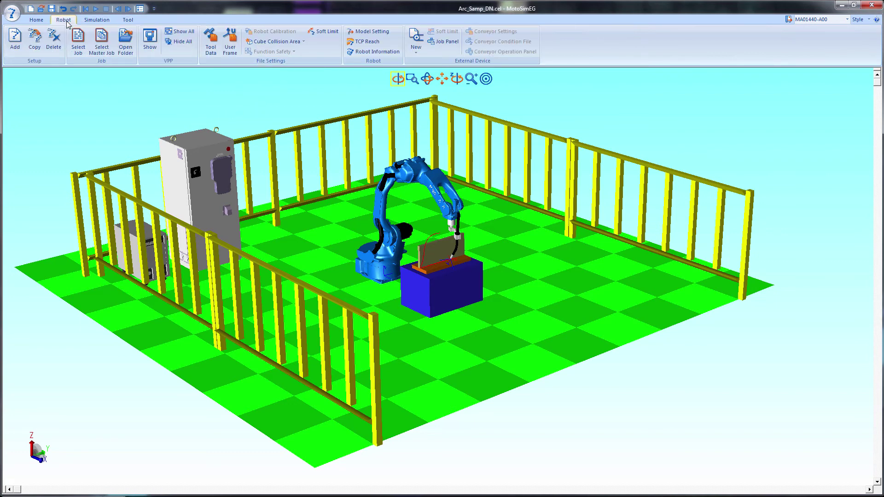
# Open the virtual pendant and create a 3D reach bubble in Tool mode
pyautogui.click(150, 41)
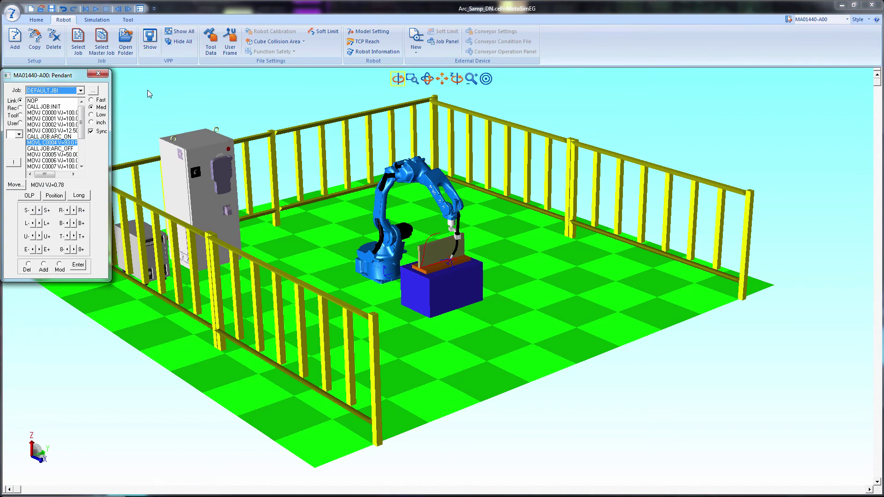
pyautogui.click(359, 41)
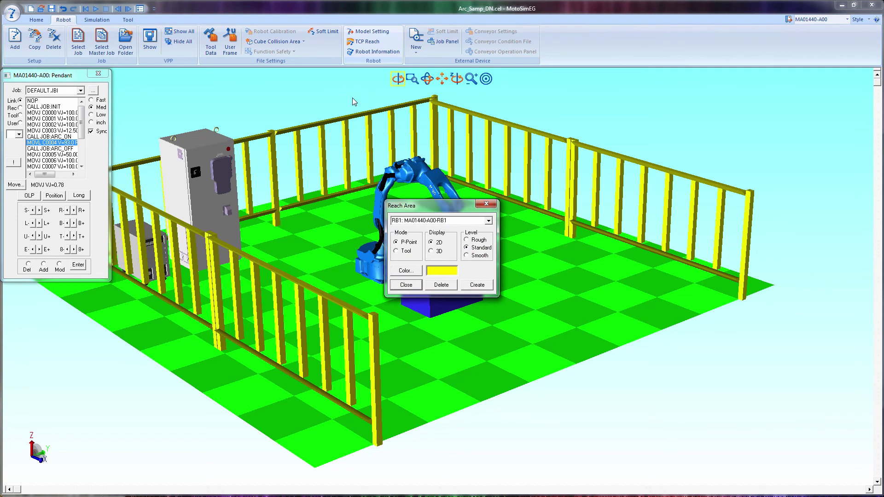
pyautogui.click(398, 251)
pyautogui.click(431, 251)
pyautogui.click(473, 286)
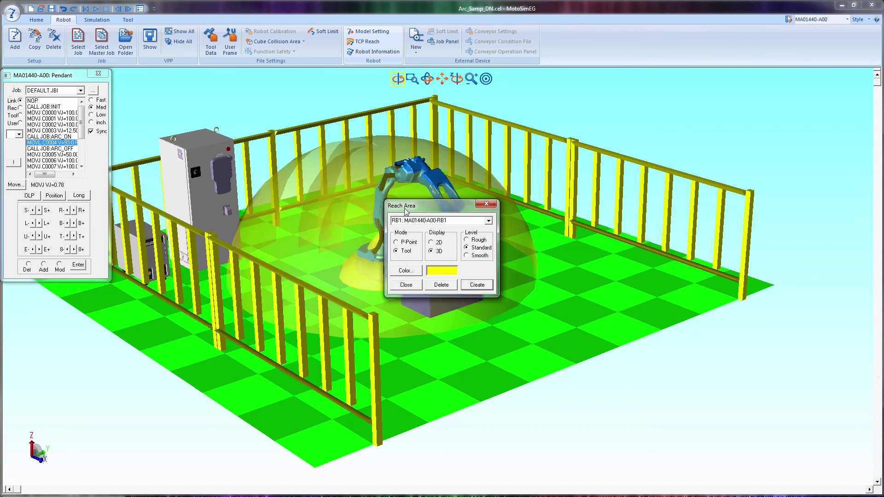
pyautogui.moveTo(405, 206)
pyautogui.mouseDown()
pyautogui.moveTo(486, 235)
pyautogui.moveTo(619, 207)
pyautogui.mouseUp()
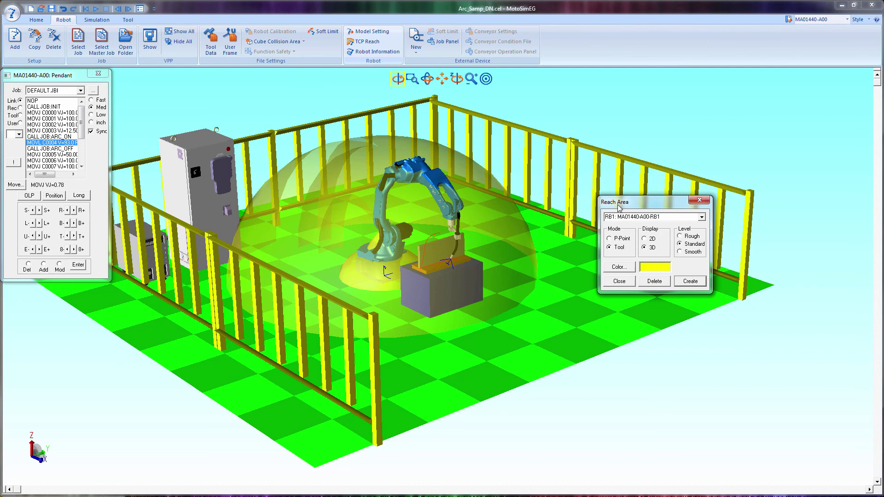
# Delete the reach bubble, close Reach Area, and list the Conveyor, Press and Gantry device options
pyautogui.click(655, 281)
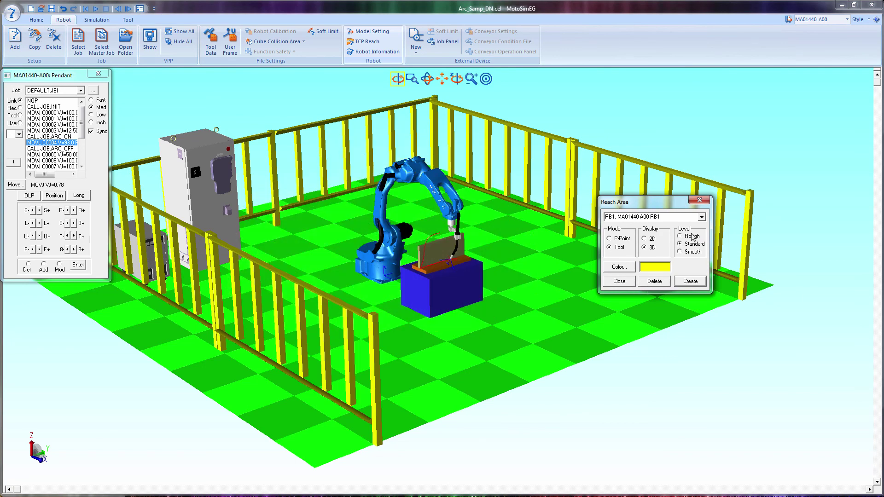
pyautogui.click(700, 201)
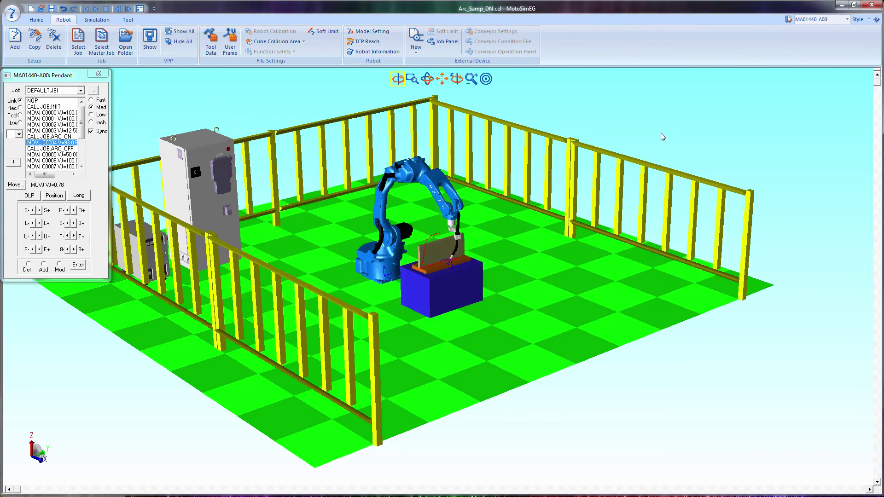
pyautogui.click(417, 54)
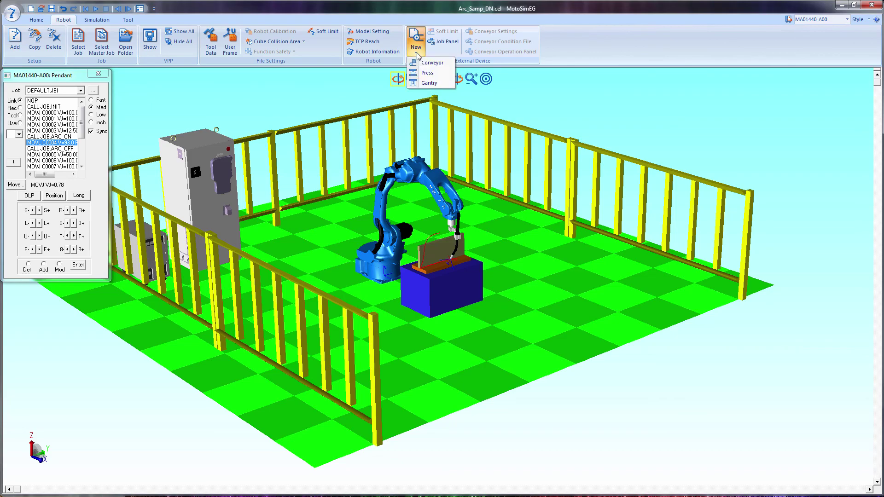